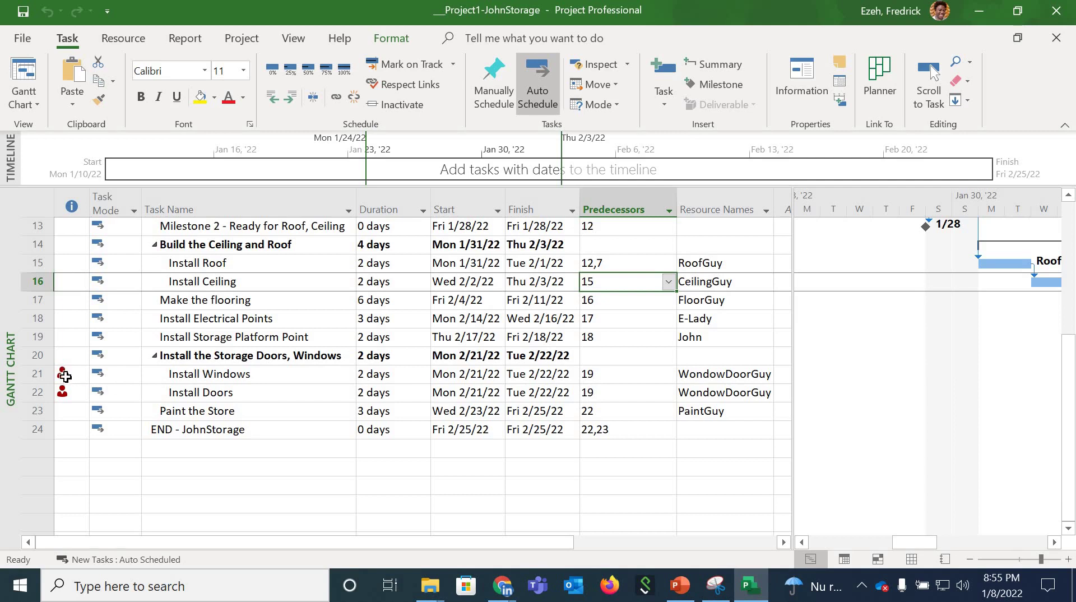
Review the storage project's task list from start to end, including durations, dates, predecessors and assigned resources
{"action": "mouse_move", "coordinate": [65, 376]}
{"action": "scroll", "coordinate": [288, 453], "scroll_direction": "up", "scroll_amount": 2}
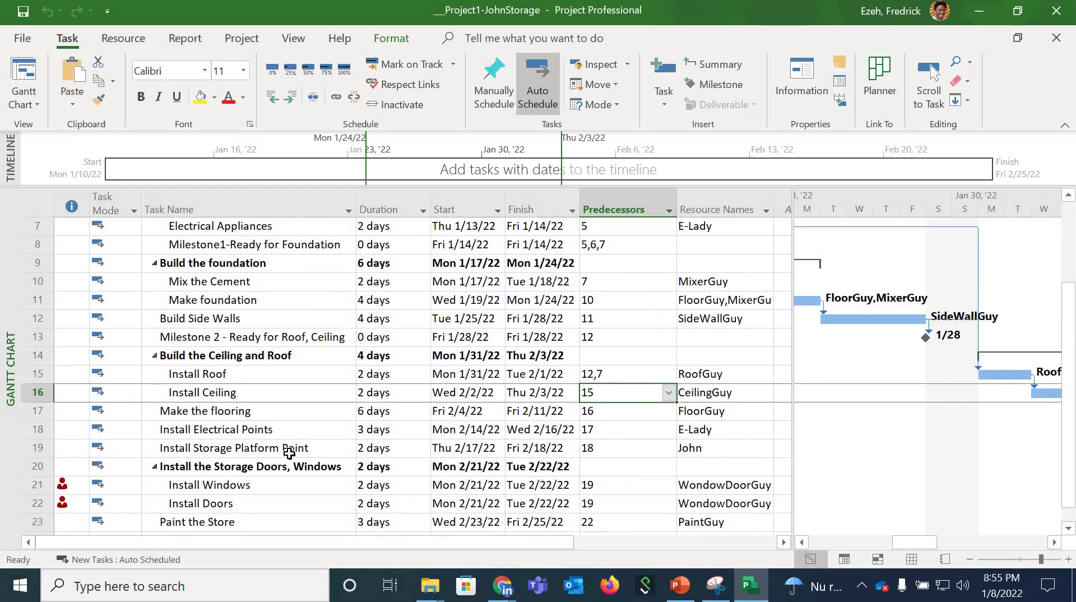
{"action": "scroll", "coordinate": [289, 454], "scroll_direction": "up", "scroll_amount": 1}
{"action": "scroll", "coordinate": [289, 453], "scroll_direction": "up", "scroll_amount": 1}
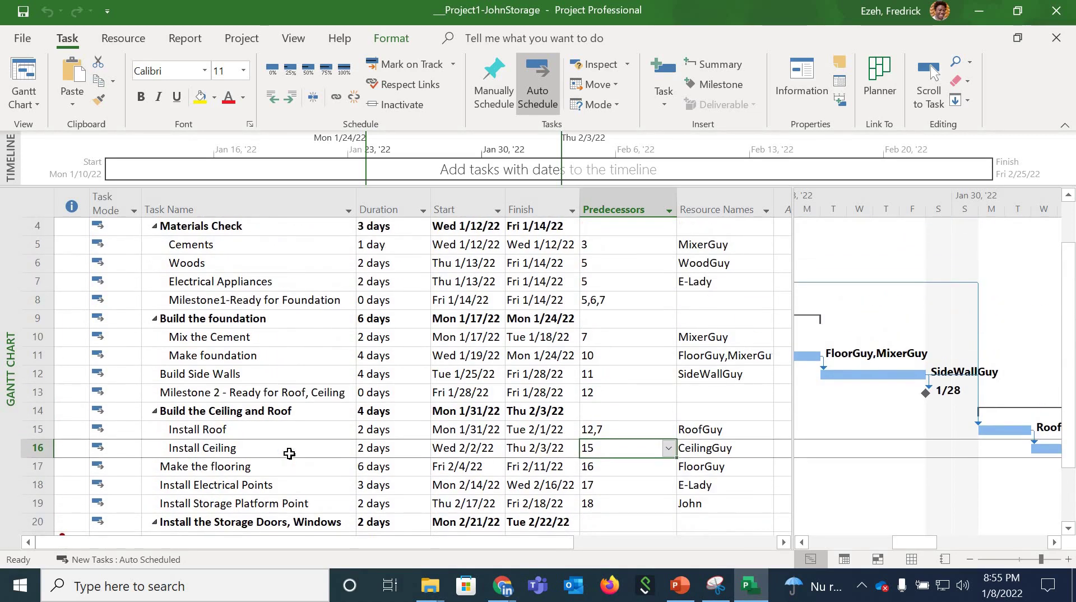
{"action": "scroll", "coordinate": [289, 453], "scroll_direction": "up", "scroll_amount": 3}
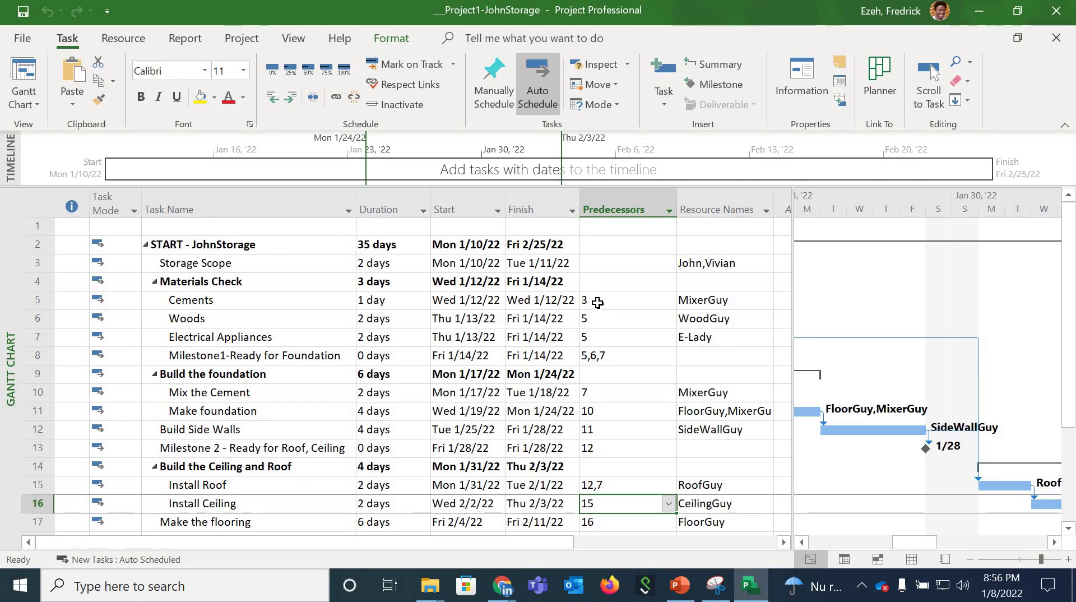
{"action": "scroll", "coordinate": [482, 268], "scroll_direction": "down", "scroll_amount": 1}
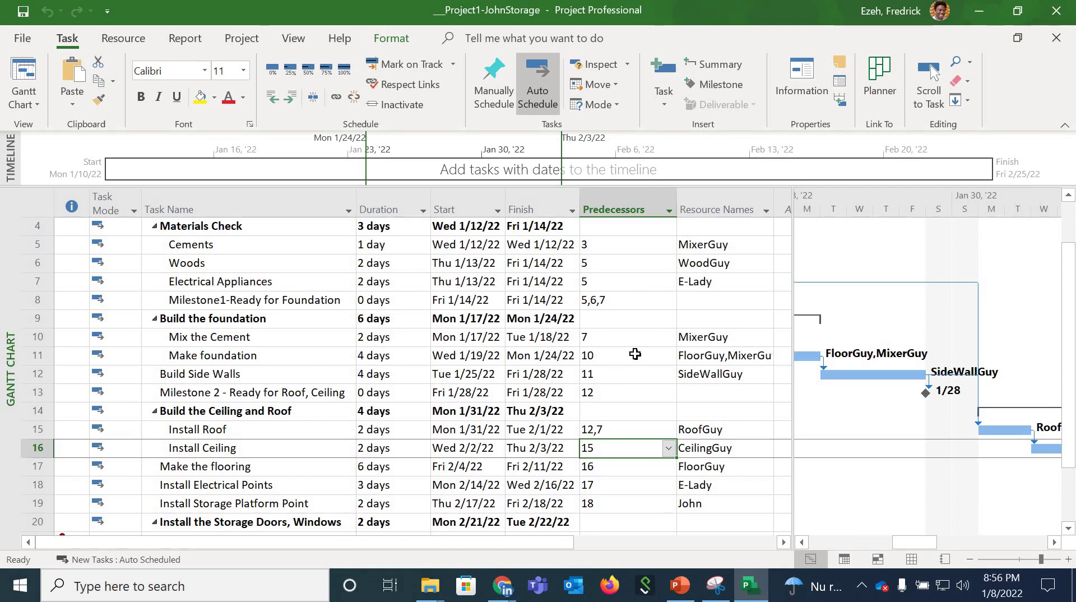
{"action": "scroll", "coordinate": [635, 354], "scroll_direction": "down", "scroll_amount": 4}
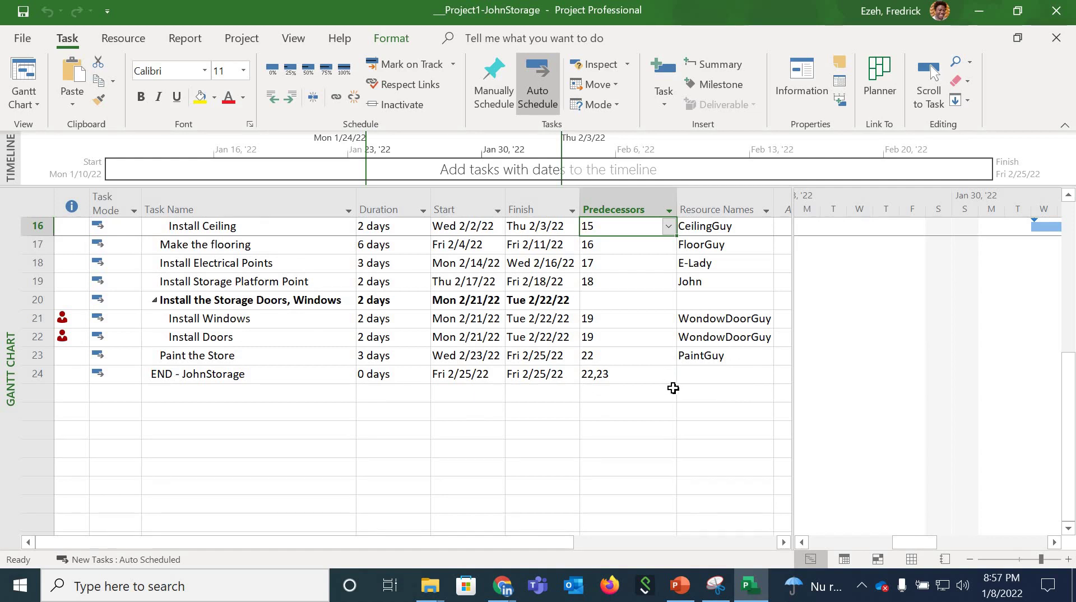
{"action": "scroll", "coordinate": [673, 388], "scroll_direction": "up", "scroll_amount": 2}
{"action": "scroll", "coordinate": [675, 390], "scroll_direction": "up", "scroll_amount": 1}
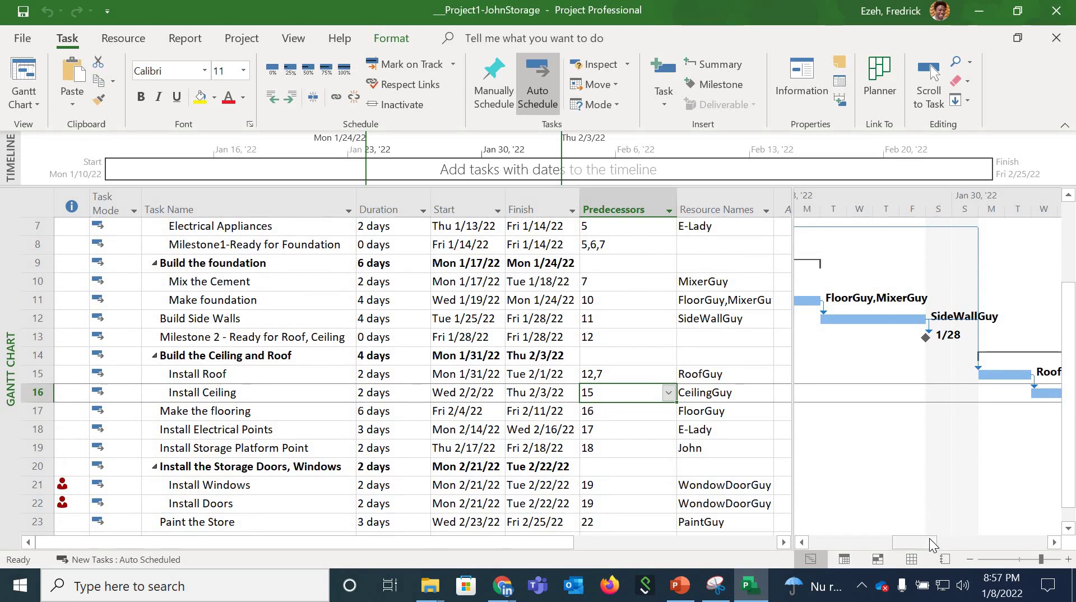
Enlarge the Gantt chart area and zoom out its timescale until the task bars for January and February fit
{"action": "left_click_drag", "start_coordinate": [929, 538], "coordinate": [906, 537]}
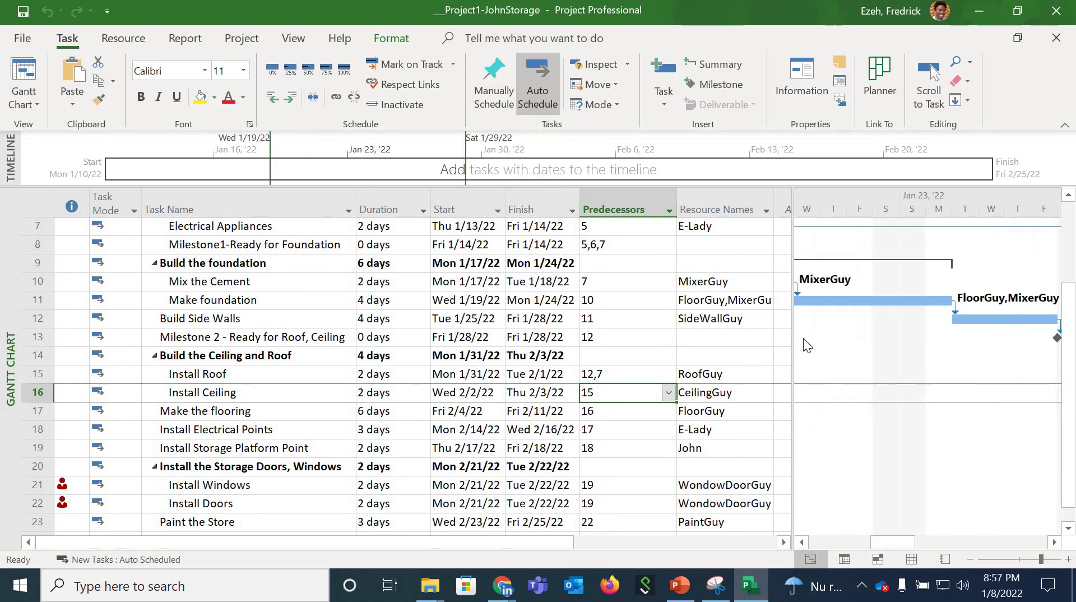
{"action": "left_click_drag", "start_coordinate": [793, 336], "coordinate": [450, 317]}
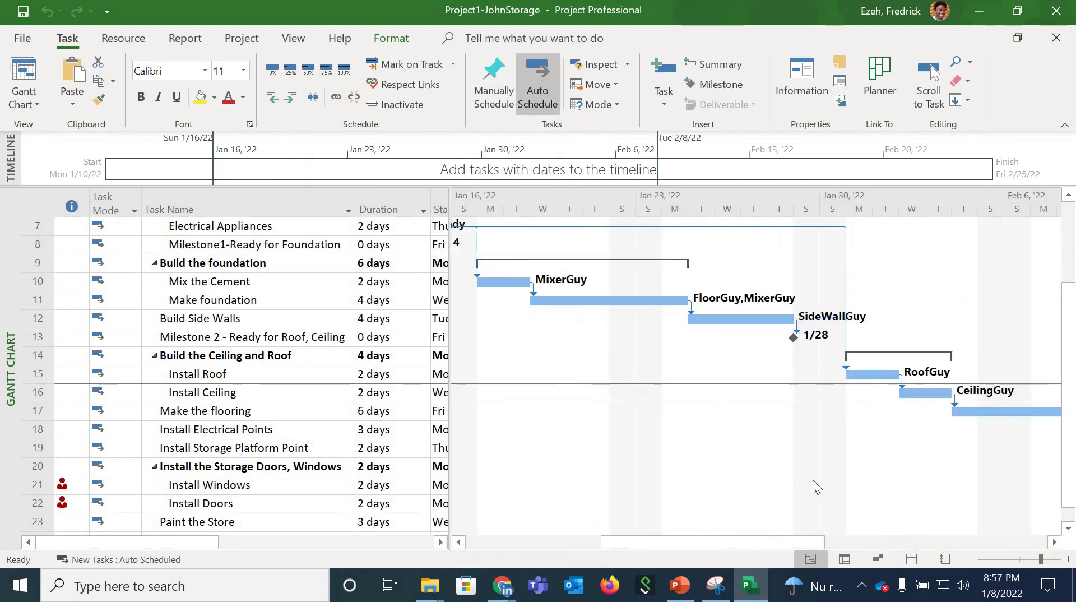
{"action": "left_click", "coordinate": [973, 559]}
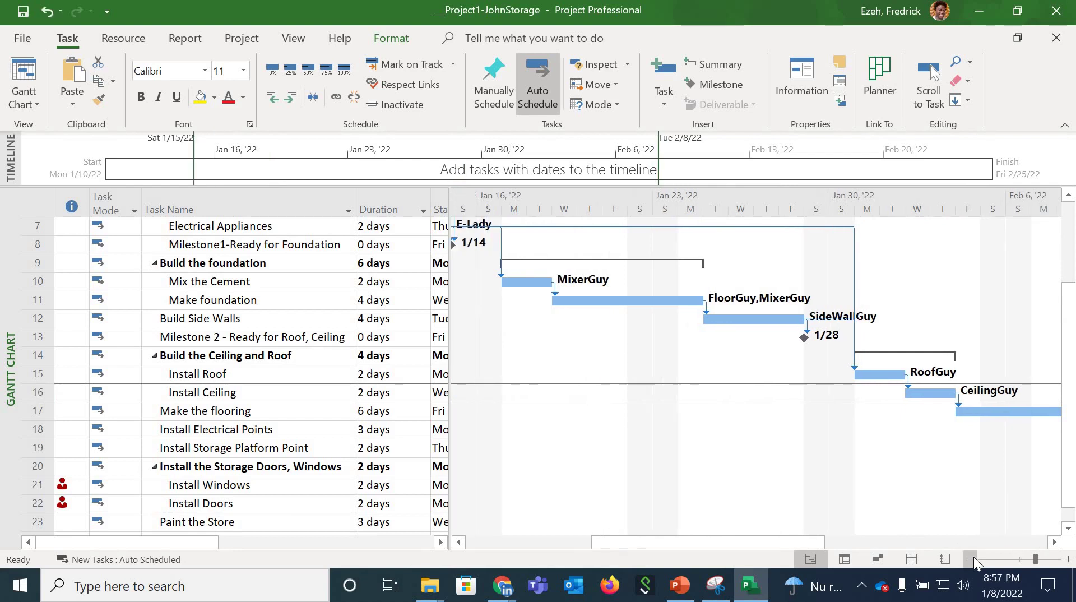
{"action": "left_click", "coordinate": [971, 560]}
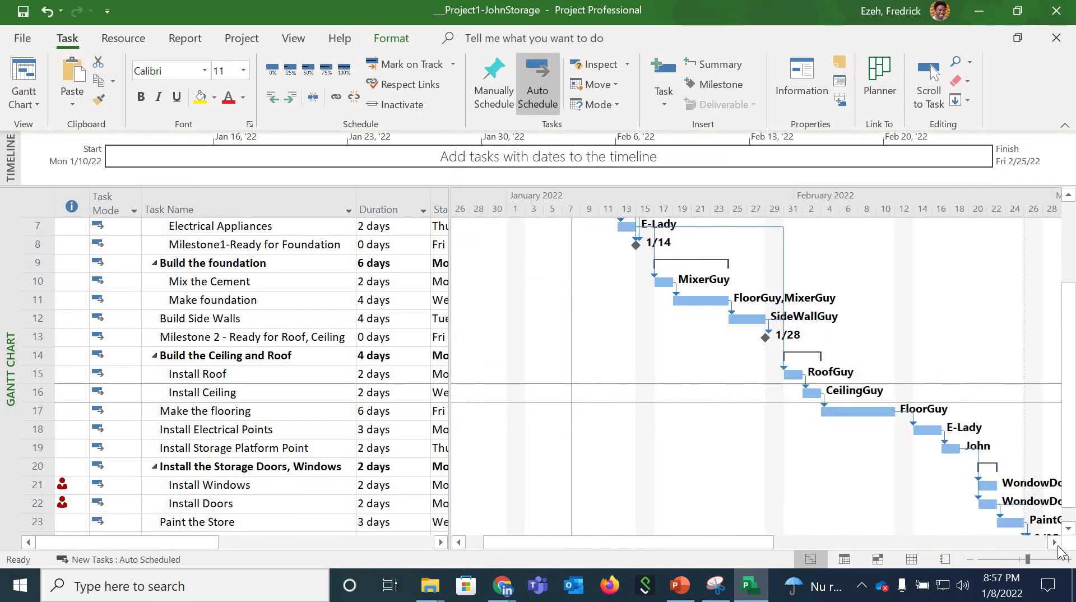
{"action": "left_click", "coordinate": [1055, 542]}
{"action": "scroll", "coordinate": [1055, 542], "scroll_direction": "right", "scroll_amount": 6}
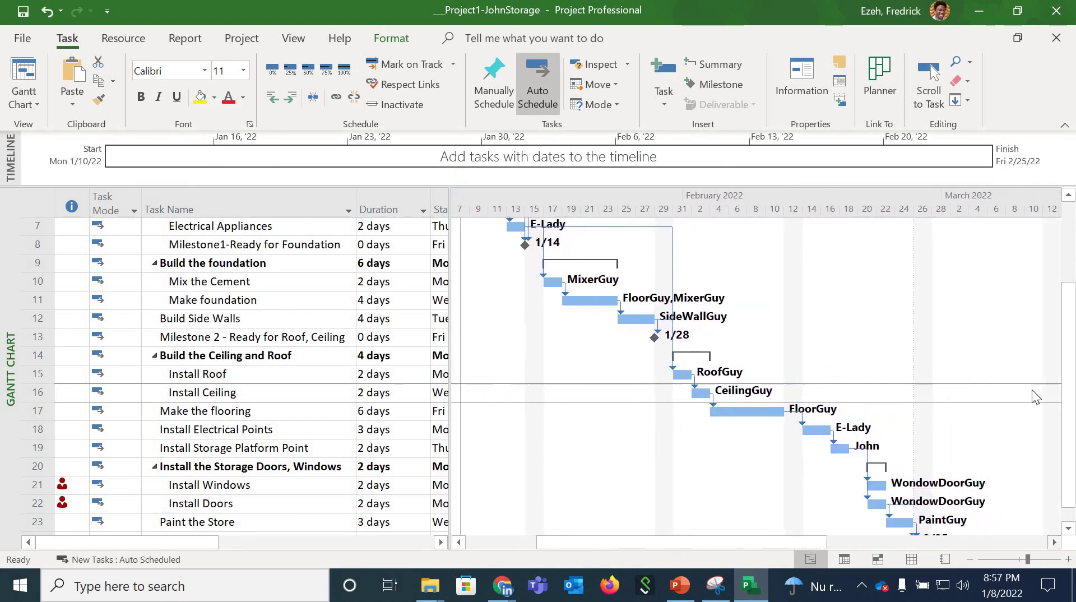
{"action": "scroll", "coordinate": [1038, 371], "scroll_direction": "up", "scroll_amount": 2}
{"action": "scroll", "coordinate": [1038, 371], "scroll_direction": "down", "scroll_amount": 2}
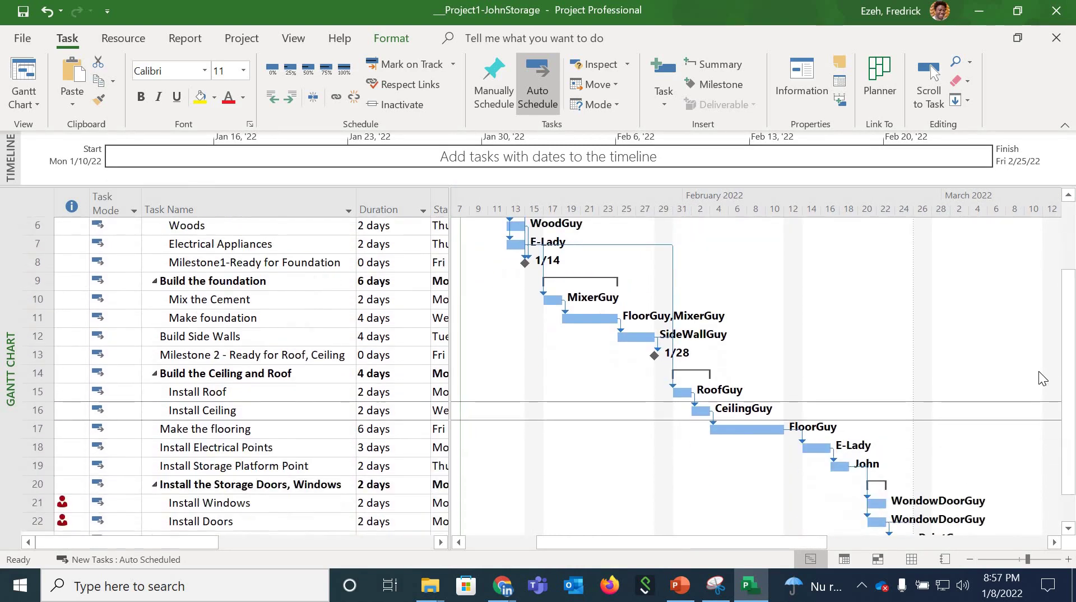
{"action": "scroll", "coordinate": [1038, 371], "scroll_direction": "up", "scroll_amount": 1}
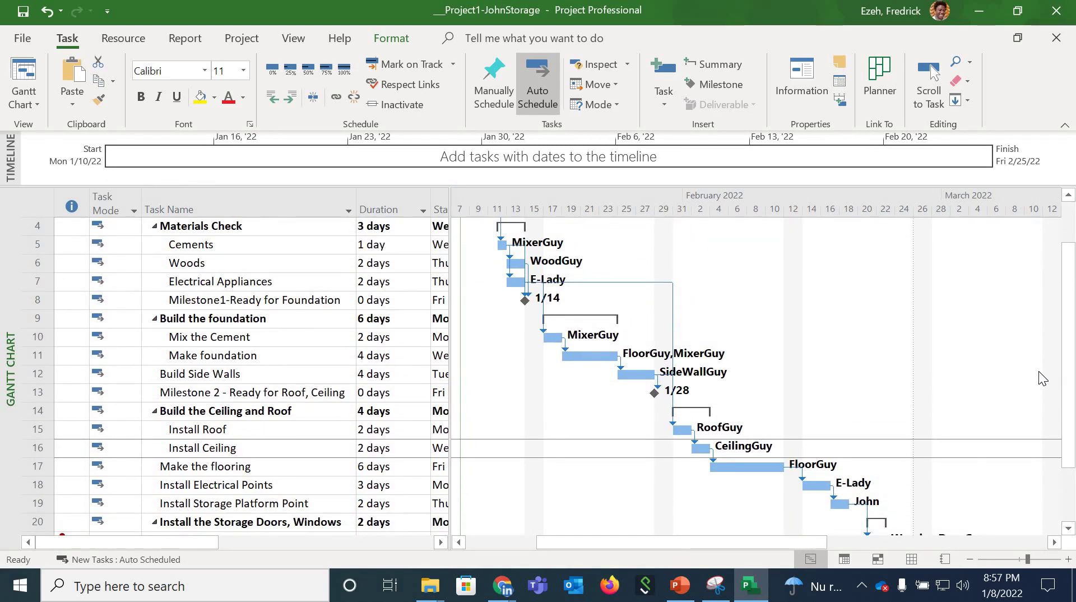
{"action": "scroll", "coordinate": [1038, 371], "scroll_direction": "up", "scroll_amount": 1}
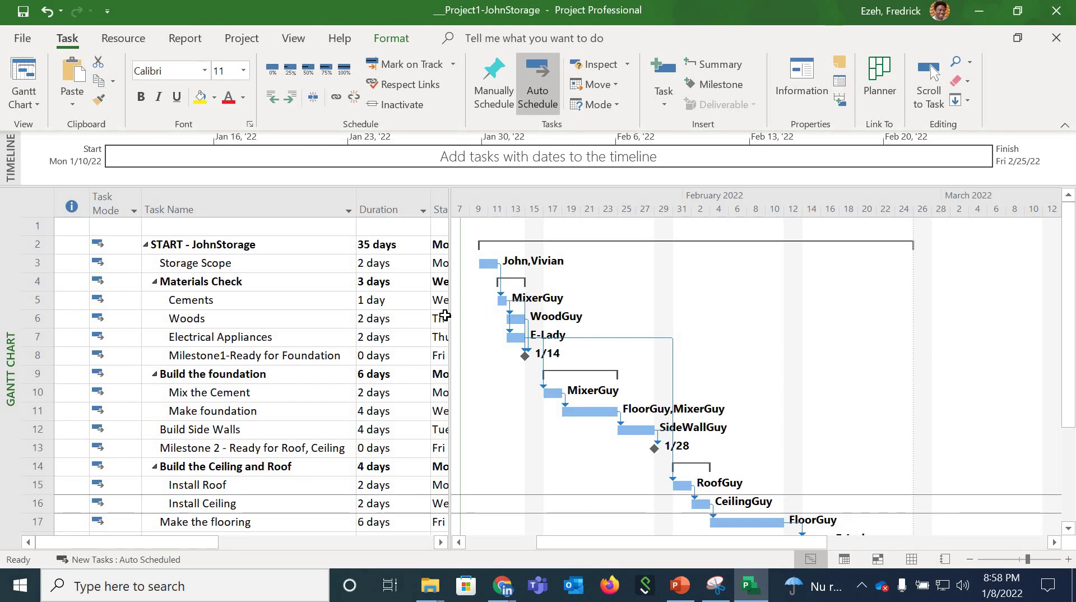
{"action": "left_click_drag", "start_coordinate": [450, 314], "coordinate": [471, 313]}
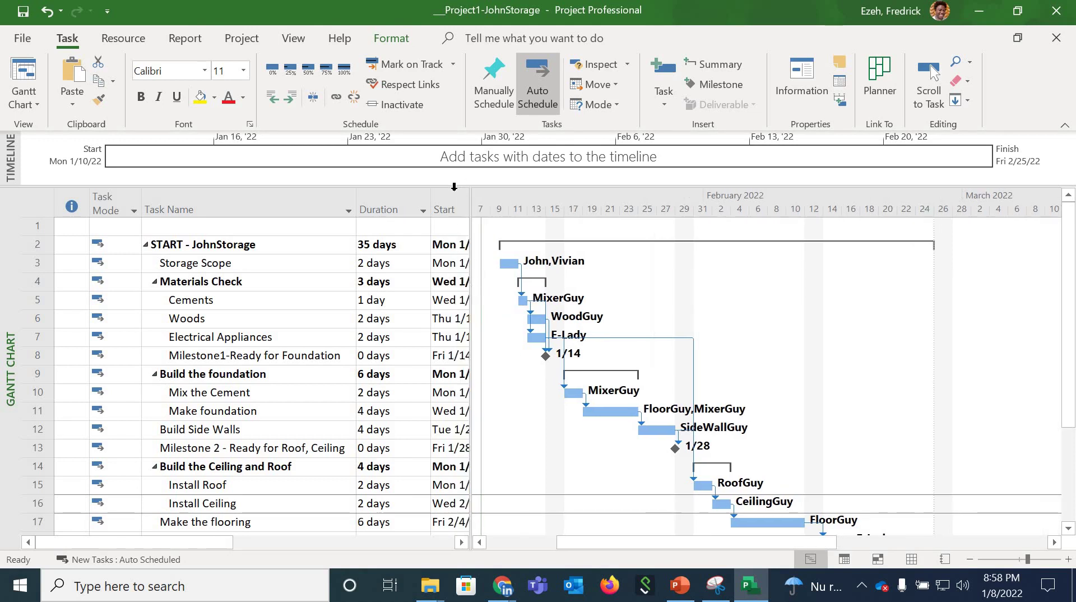
Filter the tasks by Critical and look through the remaining bars down to the end of the project
{"action": "left_click", "coordinate": [298, 45]}
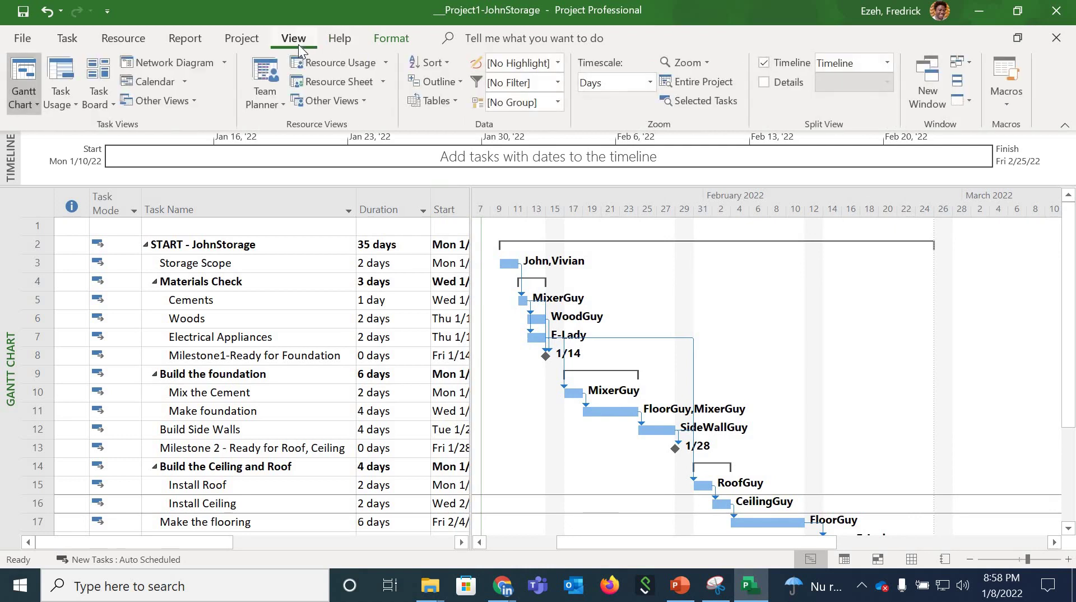
{"action": "left_click", "coordinate": [558, 84]}
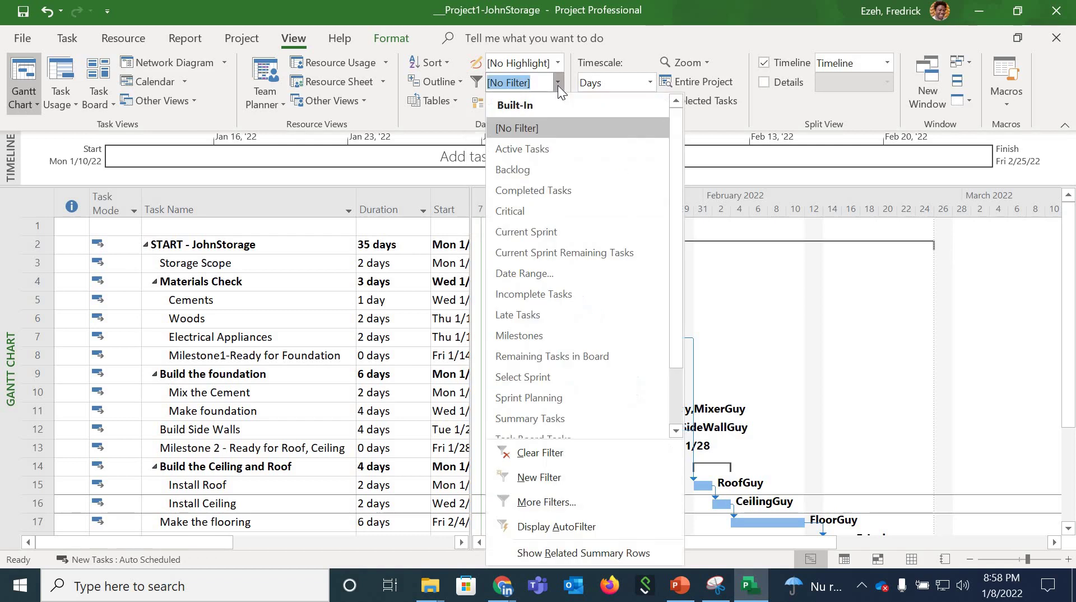
{"action": "left_click", "coordinate": [511, 211]}
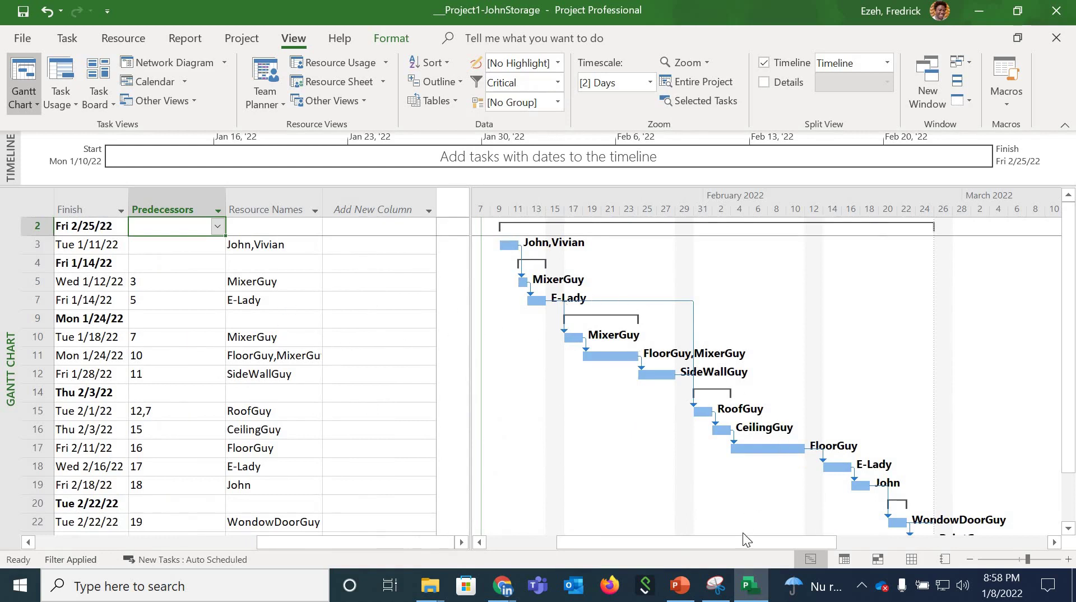
{"action": "left_click_drag", "start_coordinate": [742, 539], "coordinate": [821, 539]}
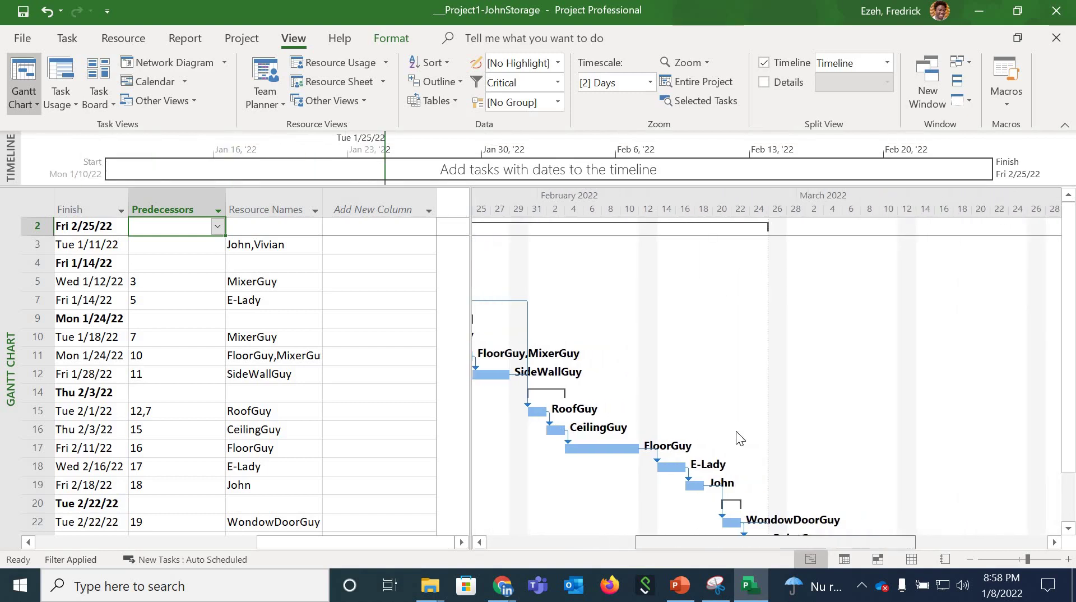
{"action": "scroll", "coordinate": [736, 433], "scroll_direction": "down", "scroll_amount": 3}
{"action": "scroll", "coordinate": [736, 432], "scroll_direction": "up", "scroll_amount": 3}
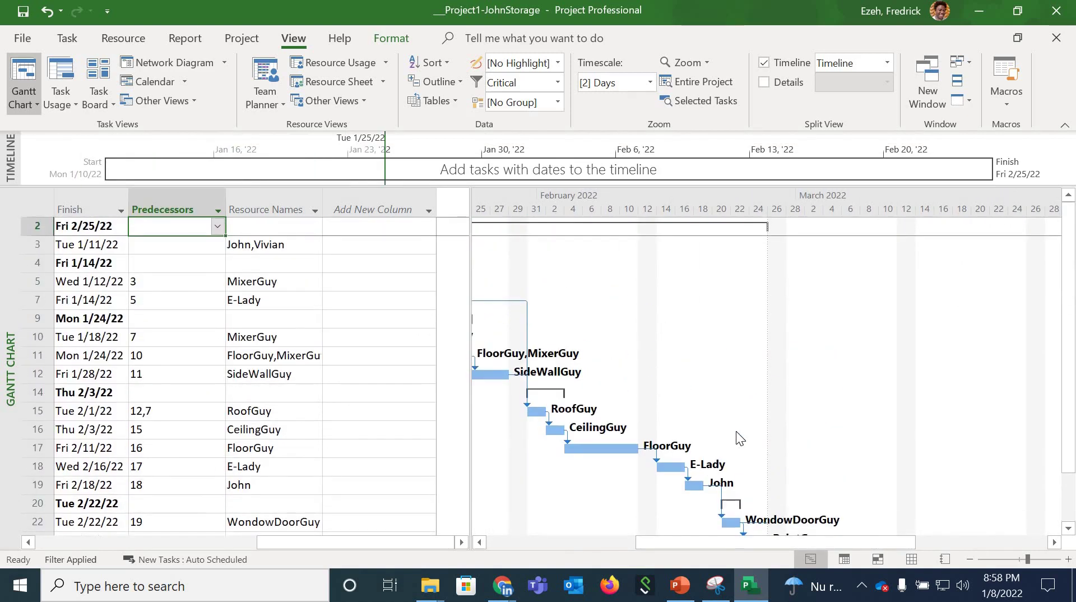
{"action": "scroll", "coordinate": [735, 432], "scroll_direction": "down", "scroll_amount": 1}
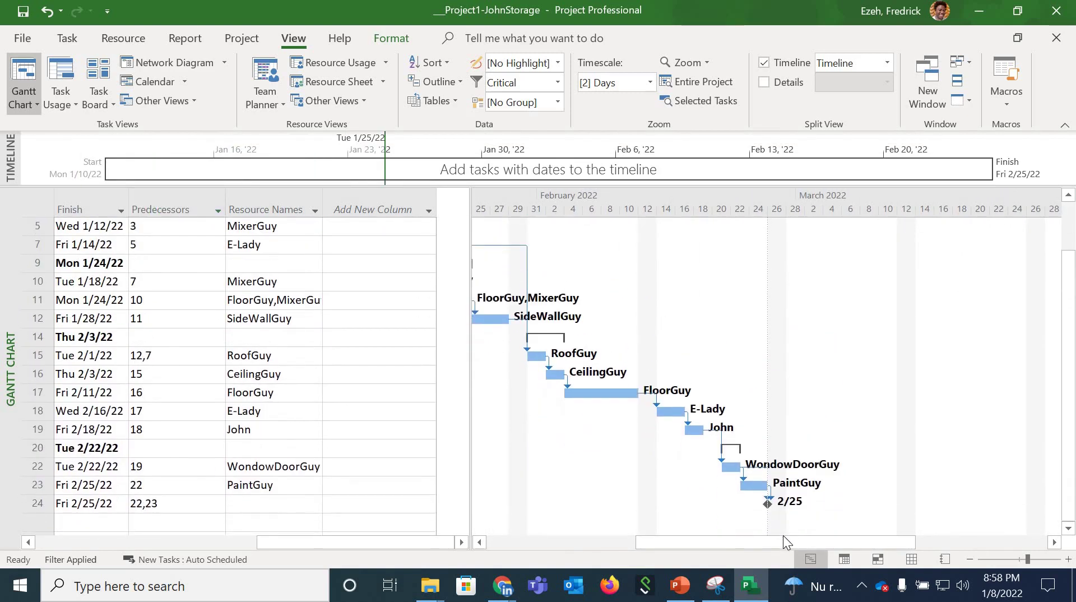
{"action": "scroll", "coordinate": [695, 539], "scroll_direction": "left", "scroll_amount": 5}
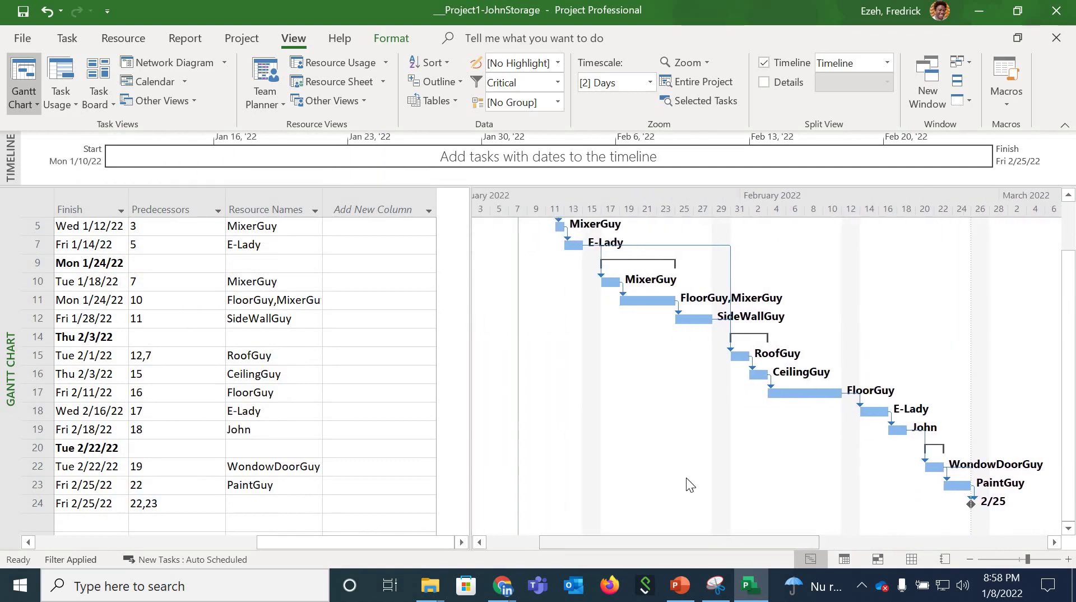
{"action": "scroll", "coordinate": [689, 471], "scroll_direction": "up", "scroll_amount": 1}
{"action": "scroll", "coordinate": [690, 470], "scroll_direction": "up", "scroll_amount": 1}
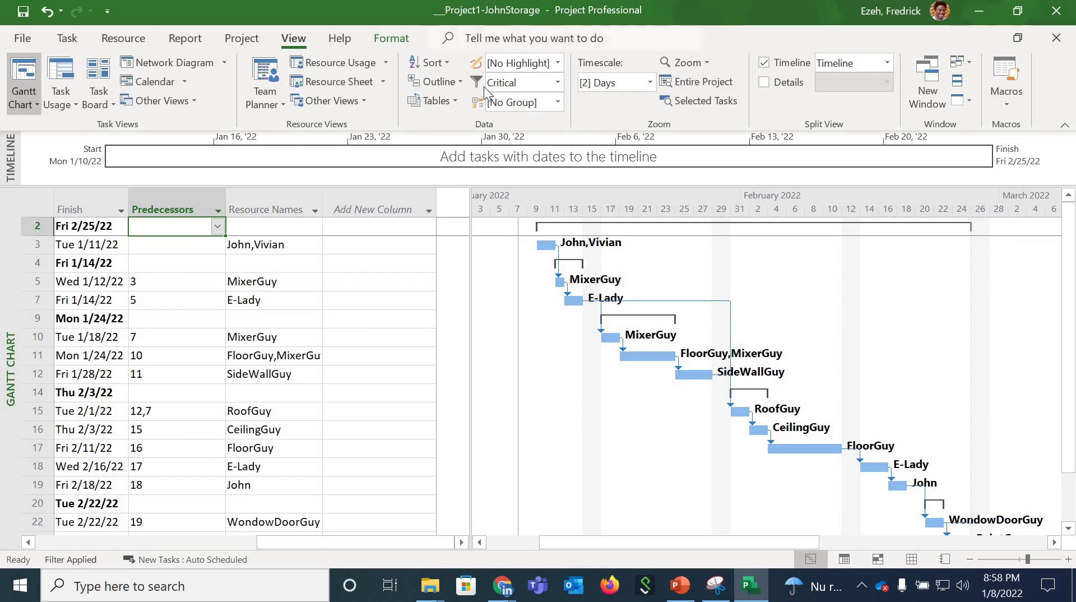
Remove the Critical filter and bring the task names back into view in the table
{"action": "left_click", "coordinate": [558, 84]}
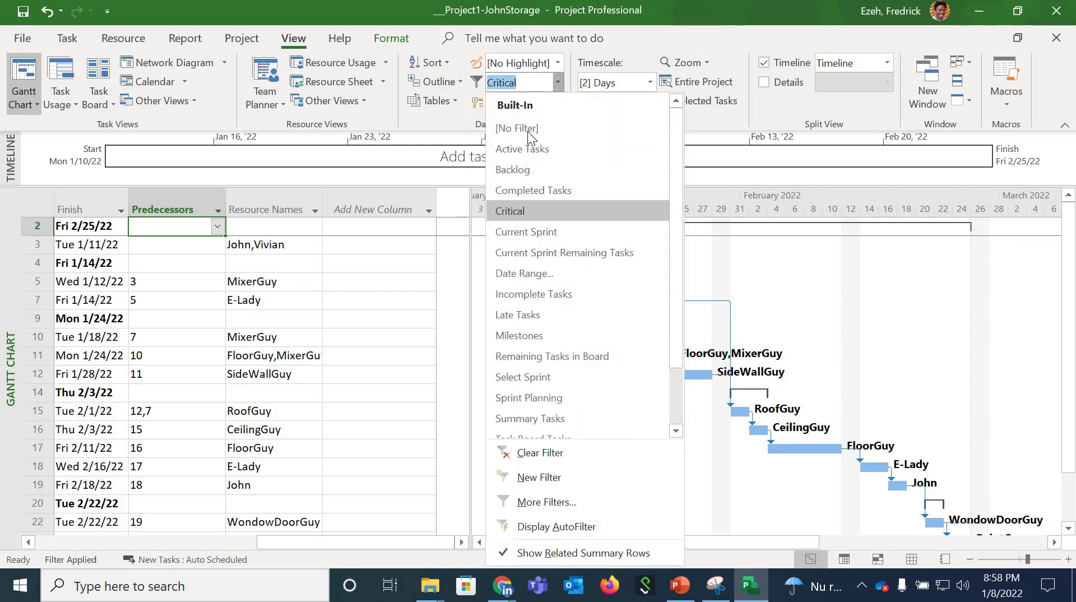
{"action": "left_click", "coordinate": [529, 133]}
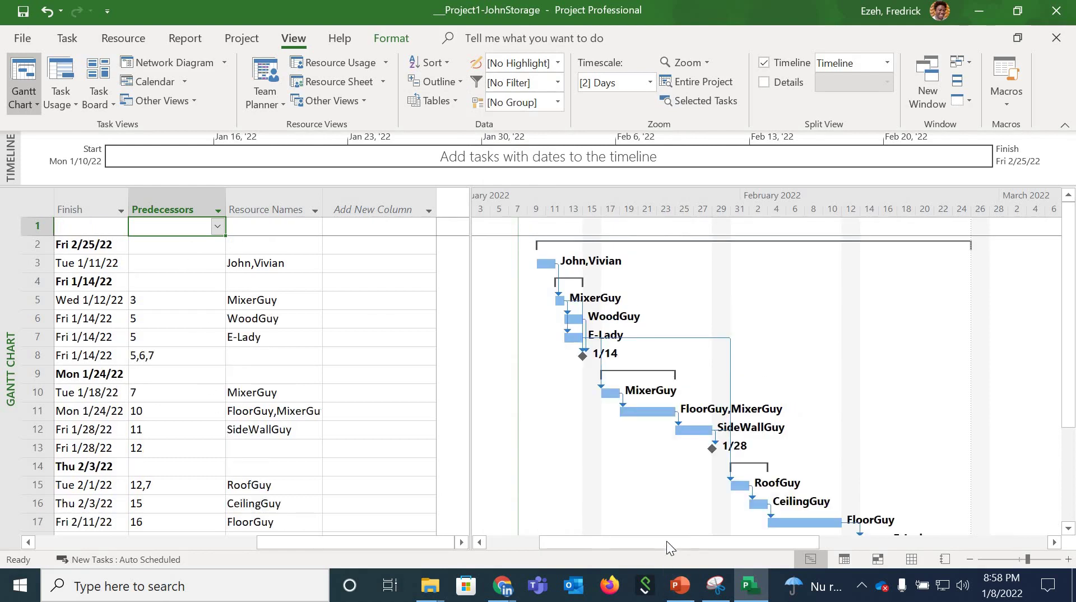
{"action": "mouse_move", "coordinate": [667, 540]}
{"action": "left_mouse_down"}
{"action": "mouse_move", "coordinate": [652, 540]}
{"action": "mouse_move", "coordinate": [667, 539]}
{"action": "left_mouse_up"}
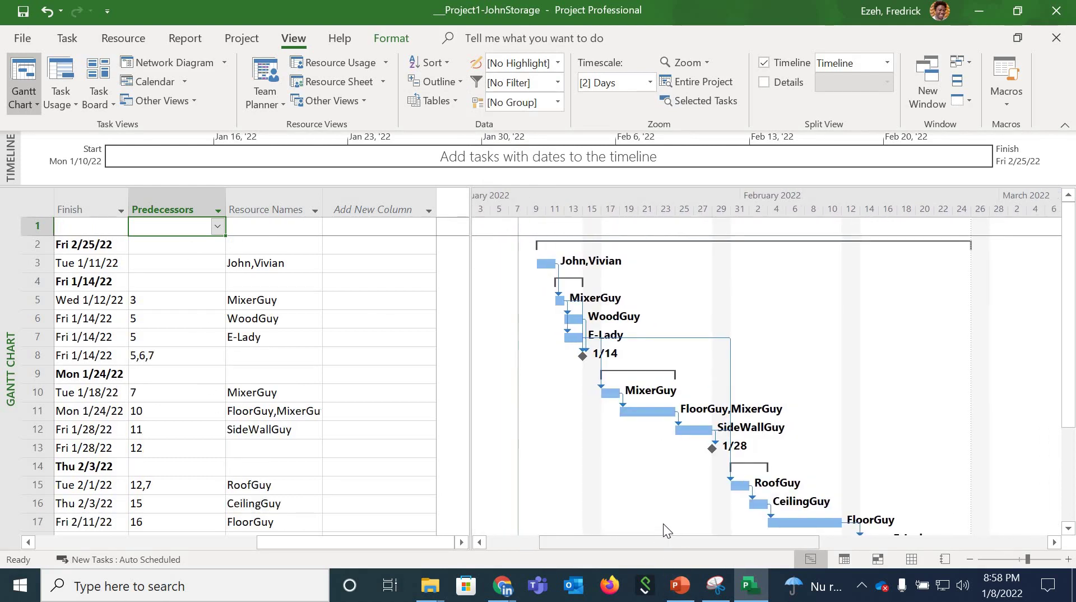
{"action": "left_click_drag", "start_coordinate": [388, 543], "coordinate": [195, 515]}
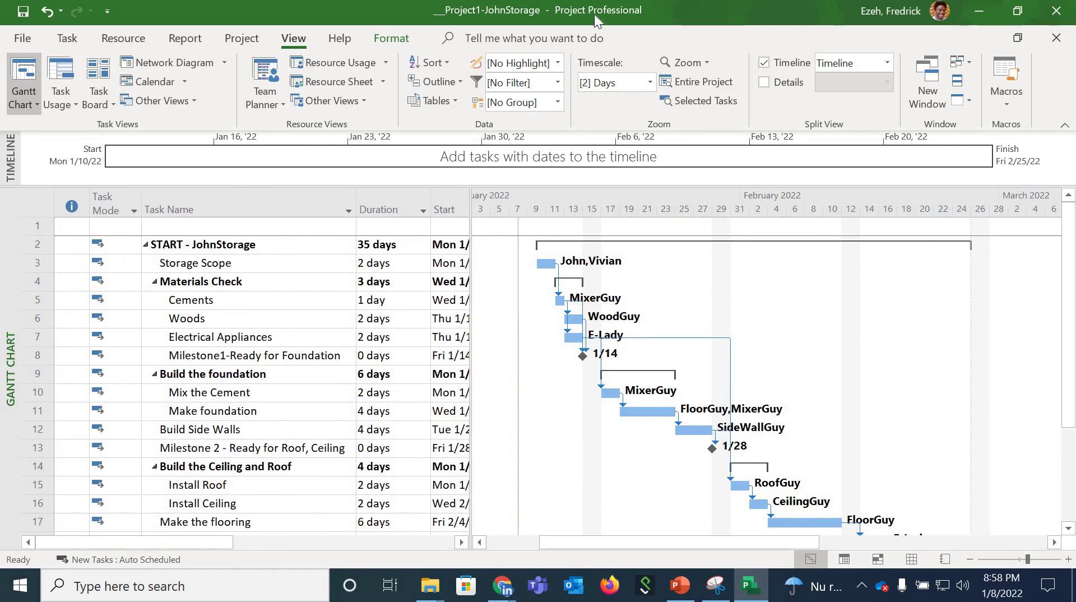
Highlight the critical tasks in the Gantt chart and check which bars are critical, including Install Windows and Install Doors
{"action": "left_click", "coordinate": [390, 41]}
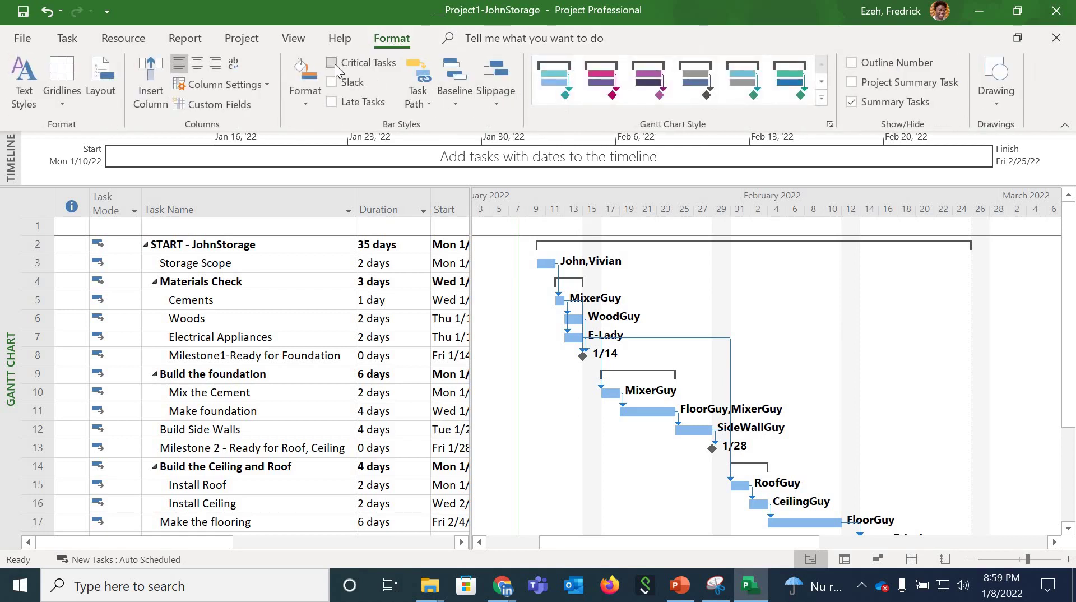
{"action": "left_click", "coordinate": [335, 63]}
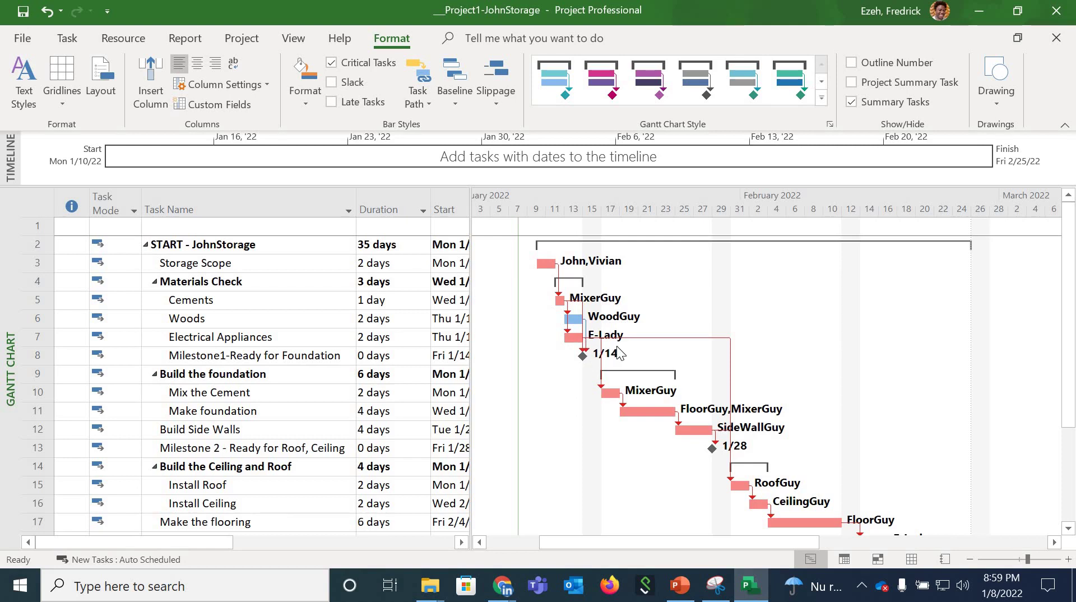
{"action": "scroll", "coordinate": [618, 352], "scroll_direction": "down", "scroll_amount": 1}
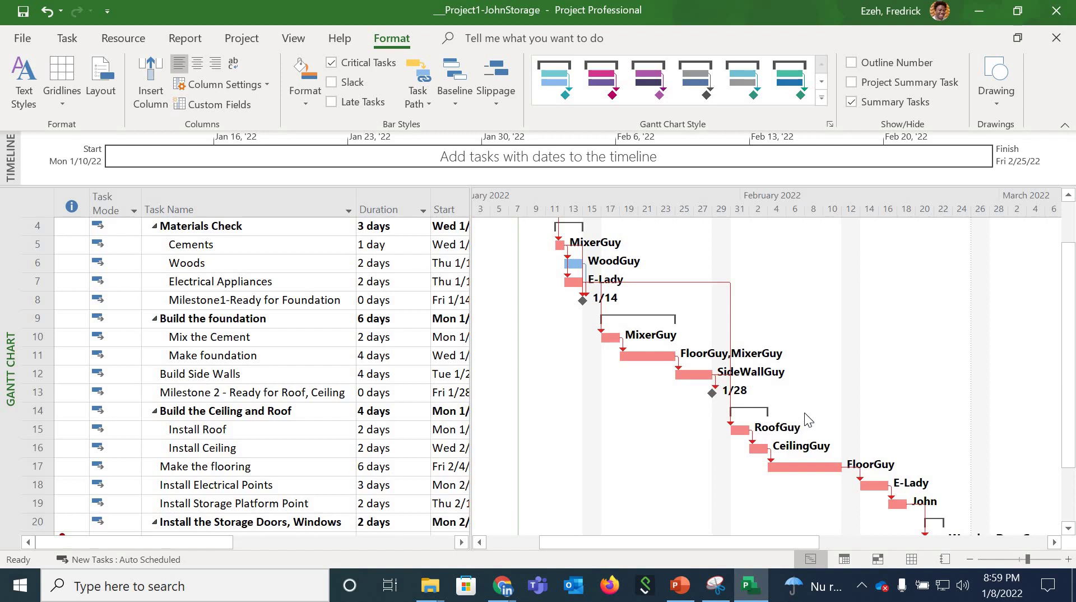
{"action": "scroll", "coordinate": [804, 412], "scroll_direction": "down", "scroll_amount": 2}
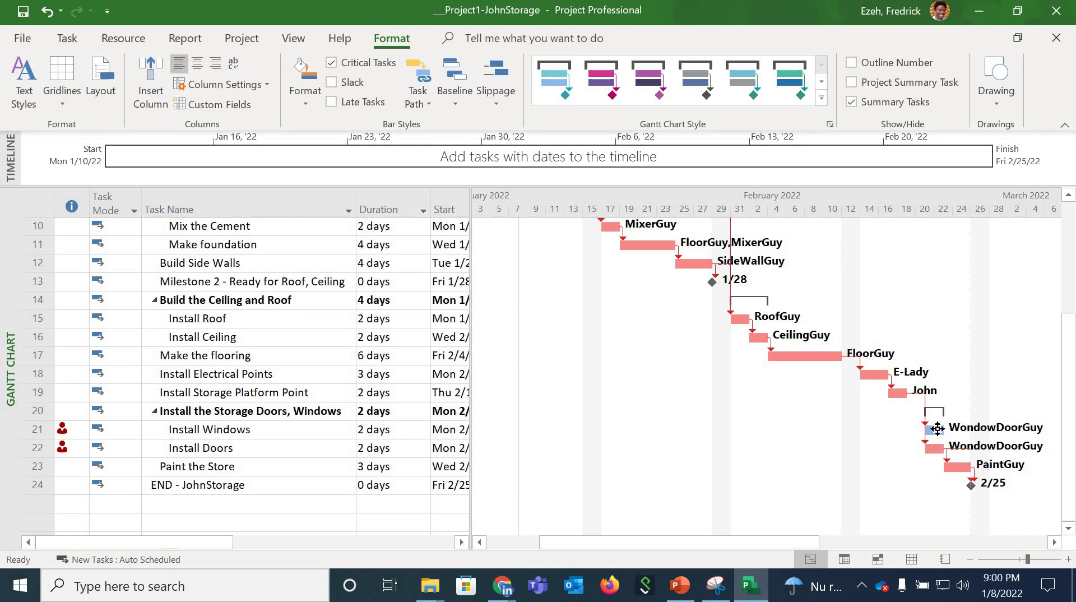
{"action": "mouse_move", "coordinate": [937, 429]}
{"action": "mouse_move", "coordinate": [923, 448]}
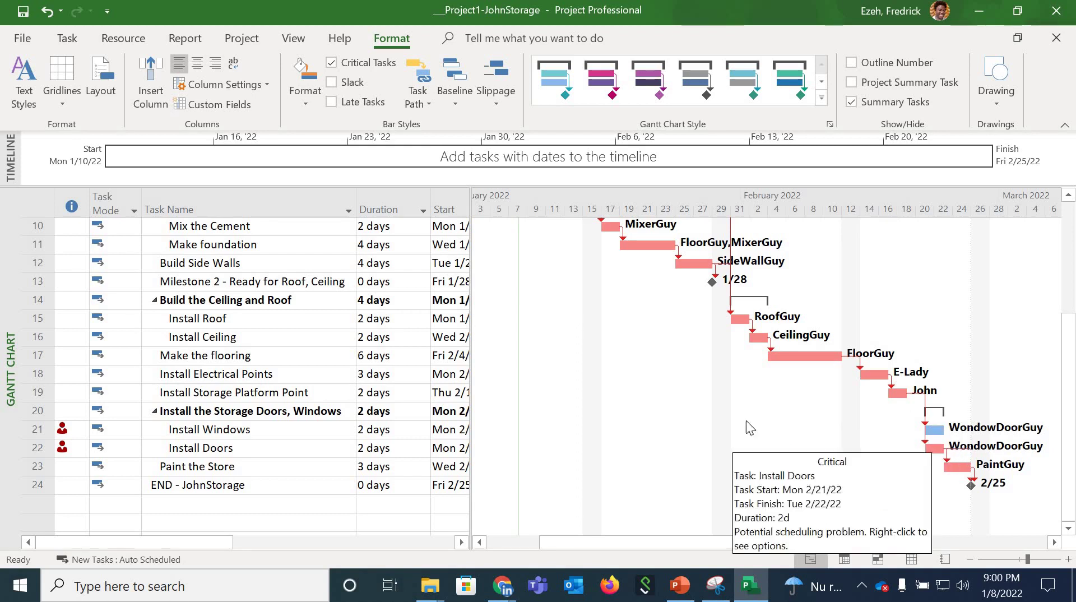
{"action": "scroll", "coordinate": [721, 403], "scroll_direction": "up", "scroll_amount": 3}
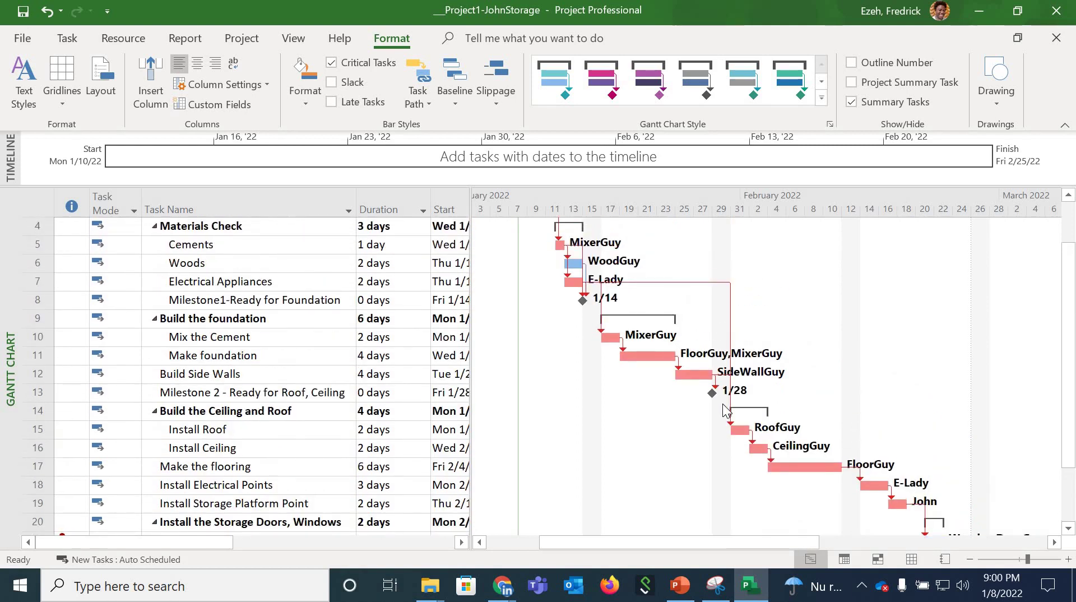
{"action": "scroll", "coordinate": [722, 403], "scroll_direction": "up", "scroll_amount": 1}
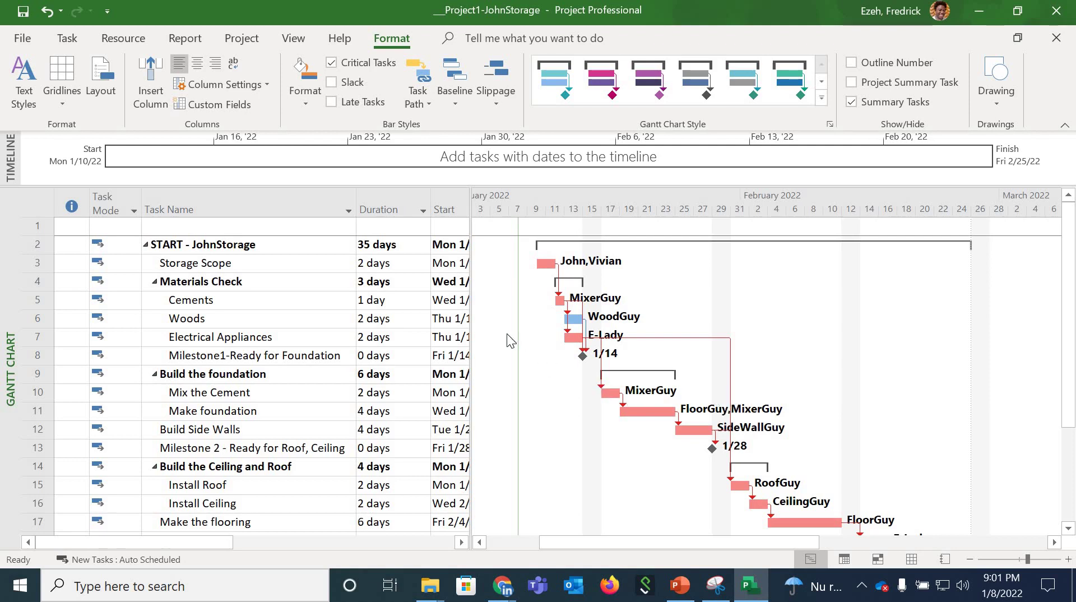
Widen the task table beside the Gantt chart to show the Start and Finish columns
{"action": "left_click_drag", "start_coordinate": [470, 361], "coordinate": [562, 363]}
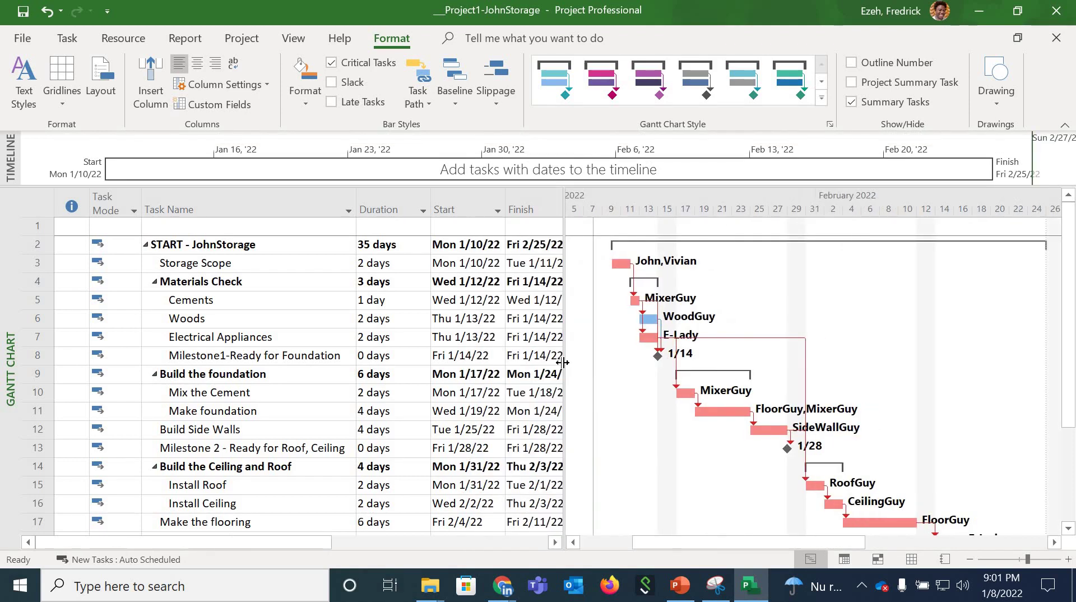